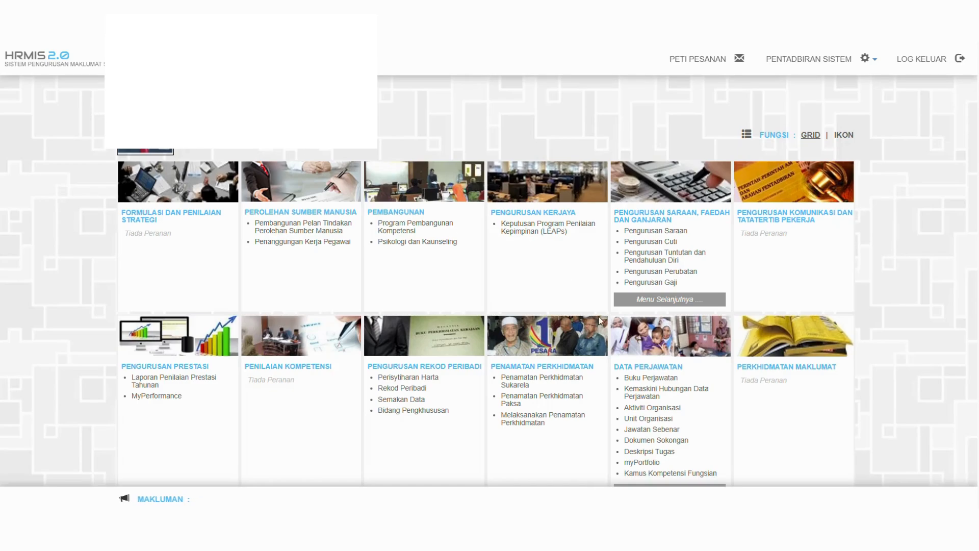
# Step: Open the Selenggara Komponen myPortfolio function of the myPortfolio module under Data Perjawatan
pyautogui.scroll(-1, 679, 471)
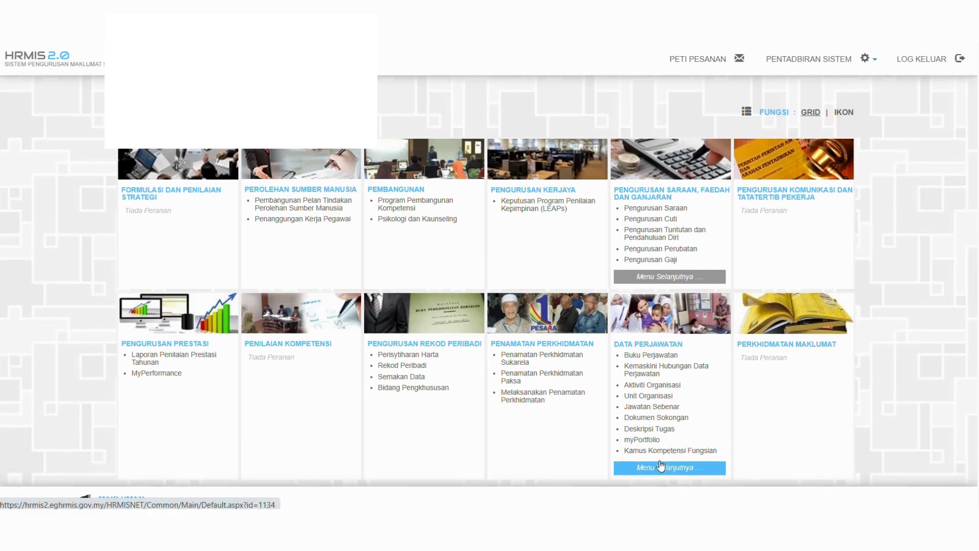
pyautogui.click(655, 440)
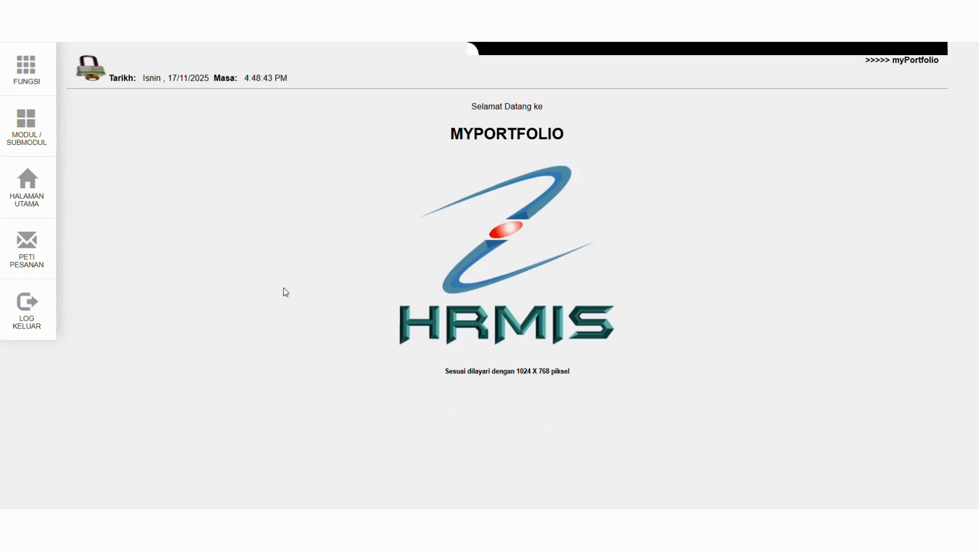
pyautogui.moveTo(39, 75)
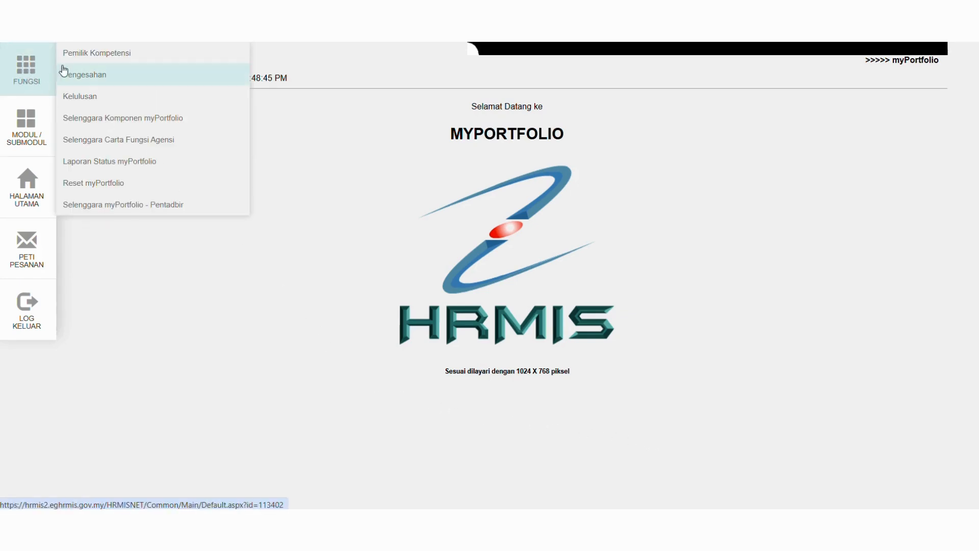
pyautogui.click(124, 120)
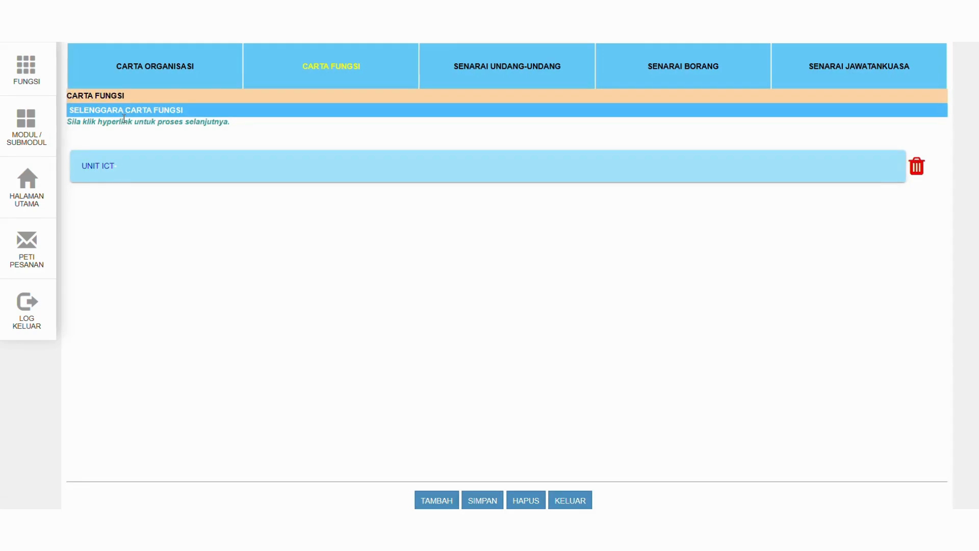
# Step: Choose Carta Organisasi KPM.jpg as the document for the general organisation chart (Carta Organisasi)
pyautogui.click(171, 76)
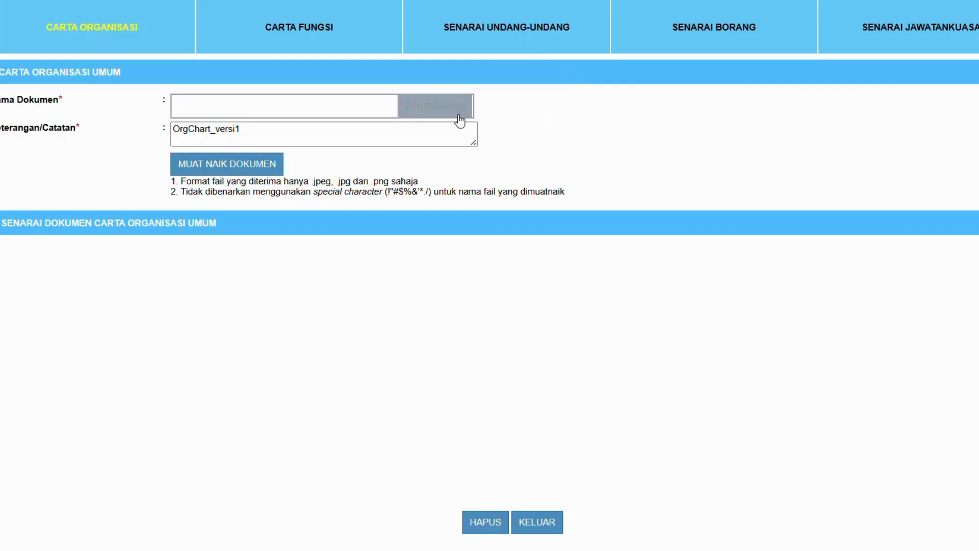
pyautogui.click(449, 117)
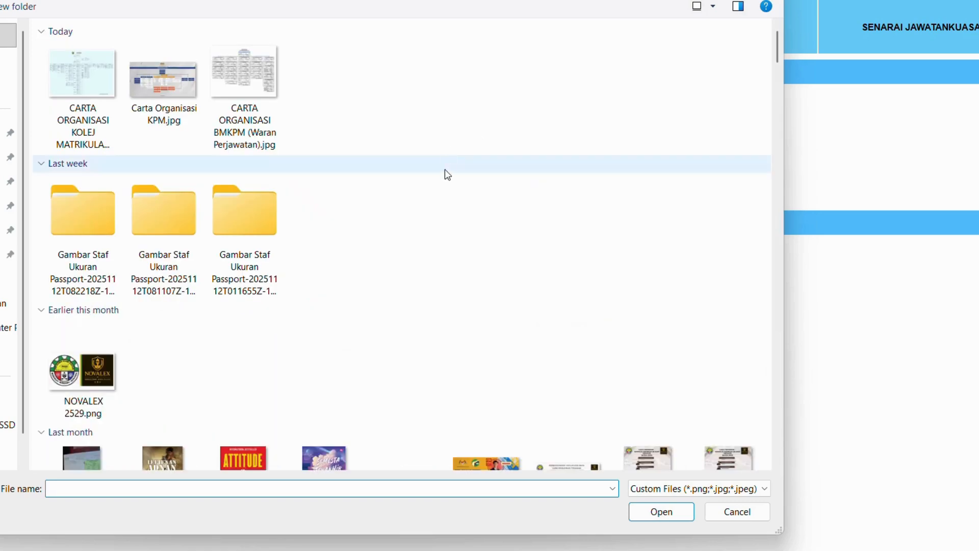
pyautogui.doubleClick(163, 61)
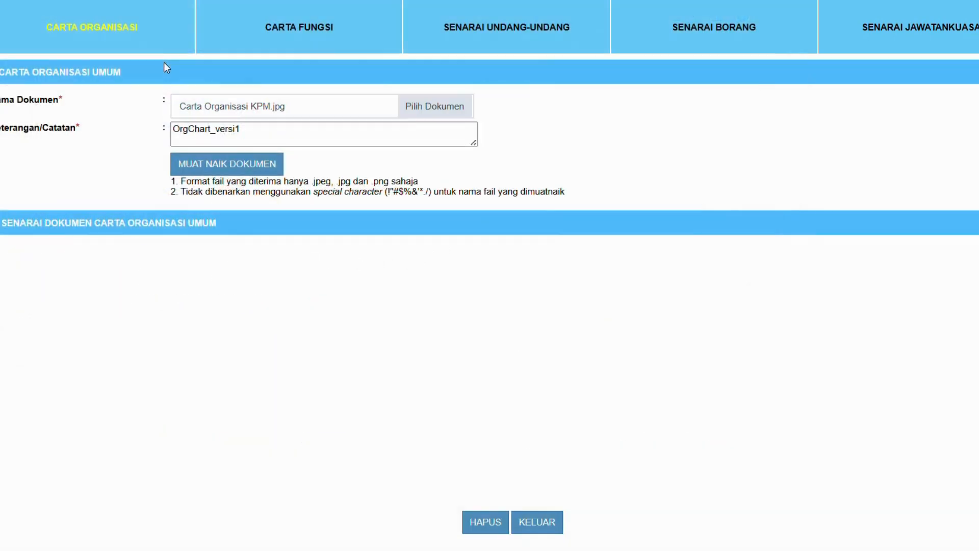
# Step: Replace the document's description with "Carta Organisasi KPM" and upload the organisation chart
pyautogui.click(284, 135)
pyautogui.moveTo(284, 136); pyautogui.dragTo(131, 128)
pyautogui.write('Carta Ora')
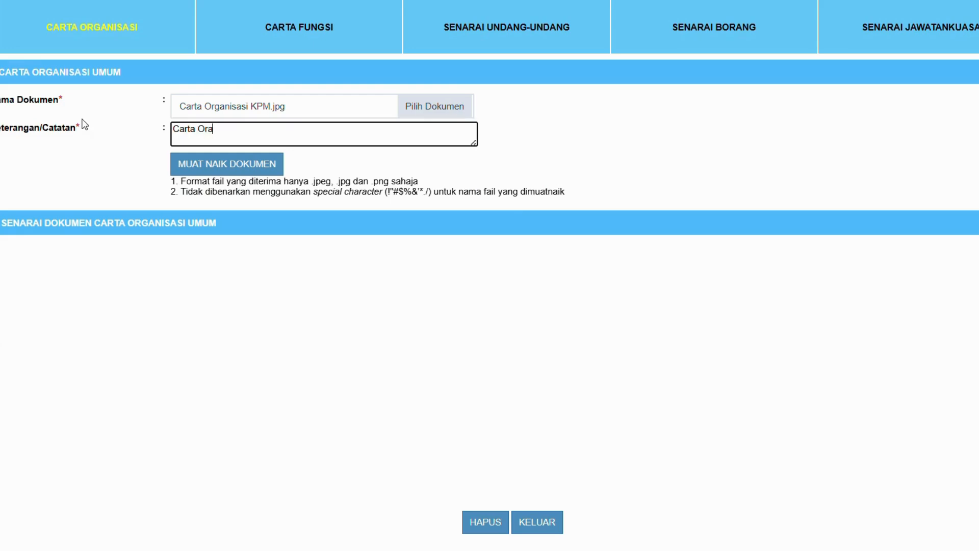
pyautogui.press('BackSpace')
pyautogui.write('ganisasi KPM')
pyautogui.click(247, 171)
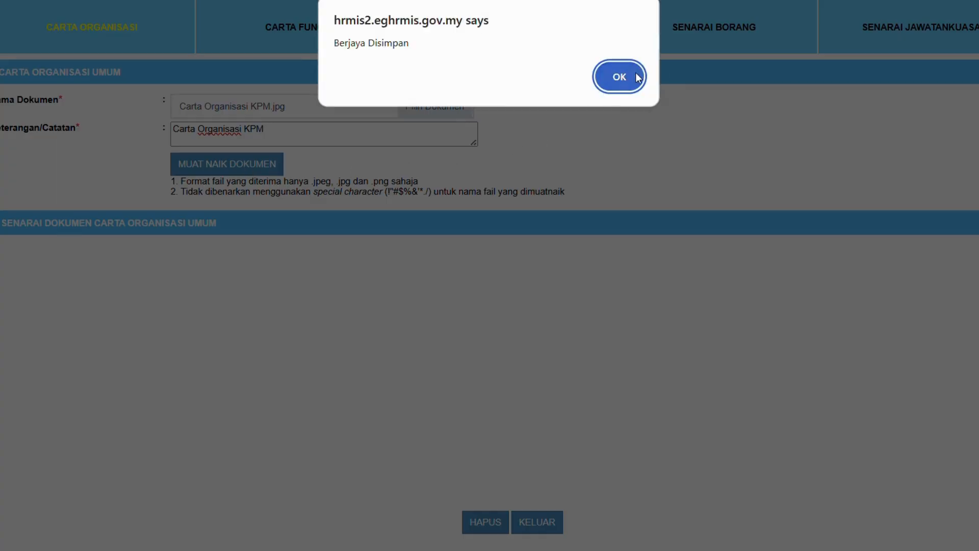
pyautogui.click(637, 77)
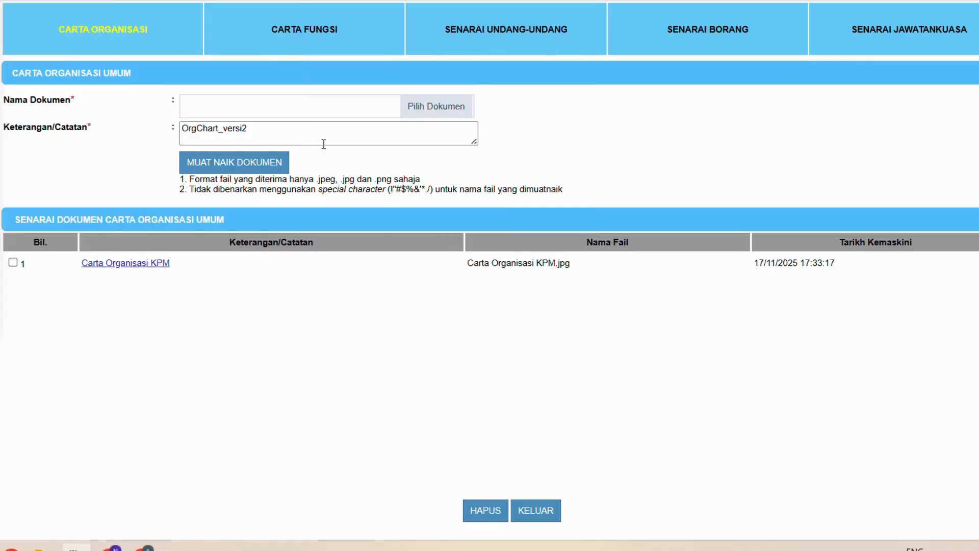
# Step: Expand UNIT ICT in the function chart (Carta Fungsi) and add a blank function entry below its existing ones
pyautogui.click(295, 32)
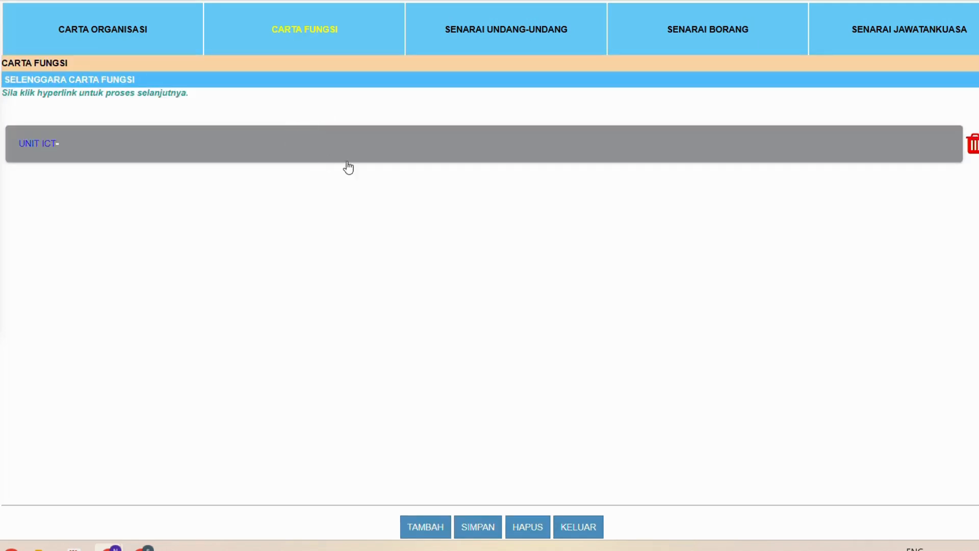
pyautogui.click(58, 144)
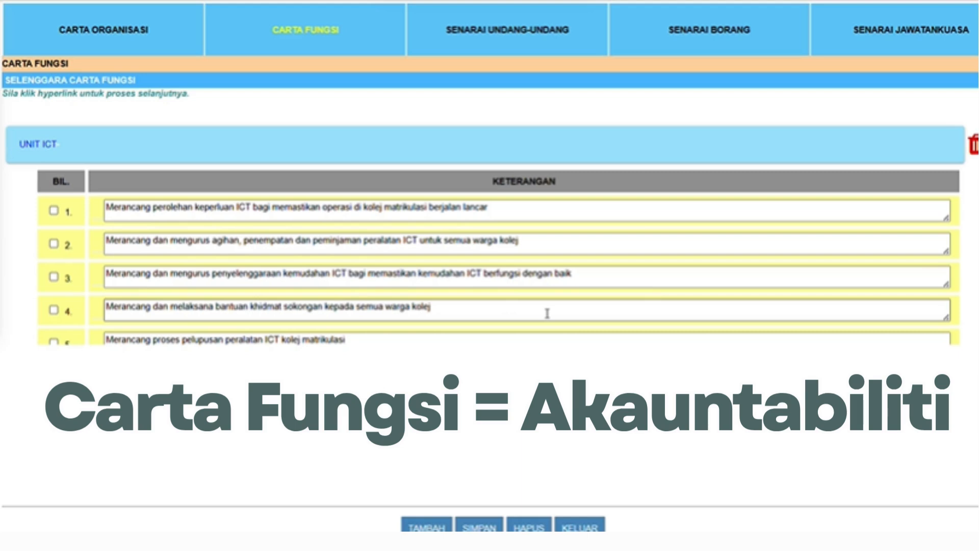
pyautogui.scroll(-1, 718, 274)
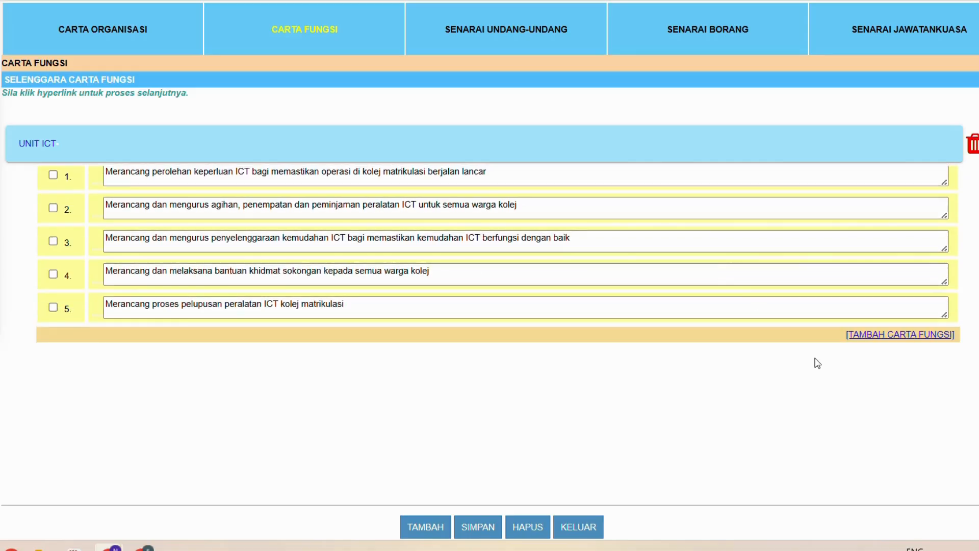
pyautogui.click(918, 335)
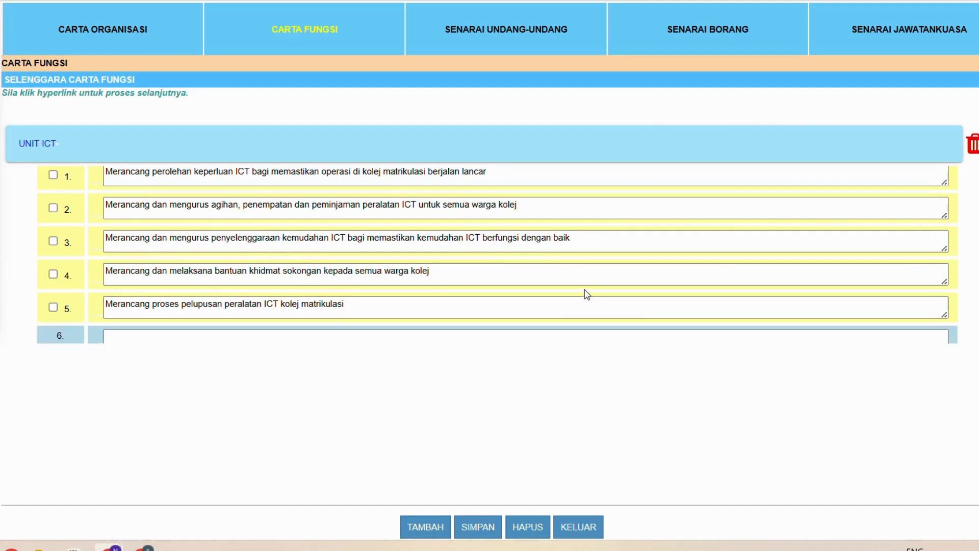
pyautogui.scroll(-2, 587, 294)
pyautogui.click(374, 261)
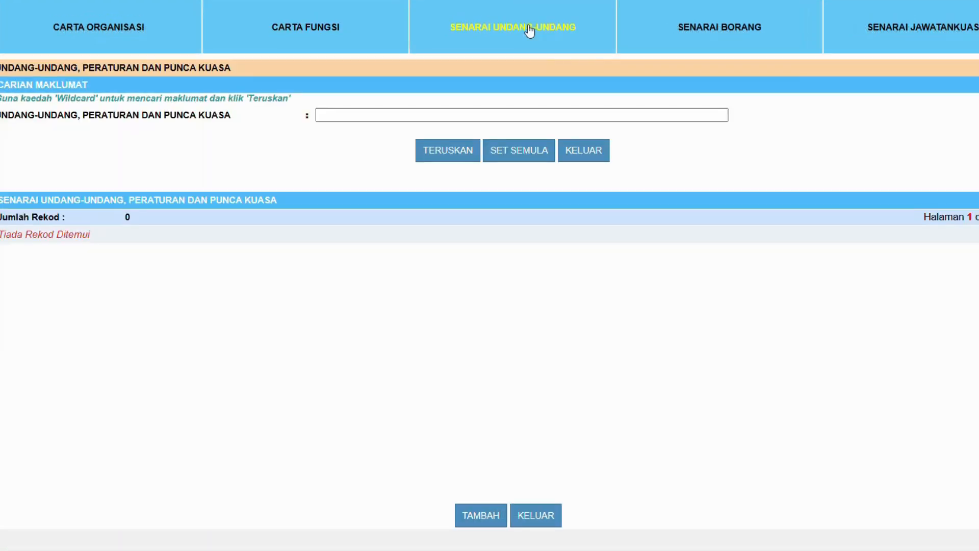
# Step: Add blank rows to the laws and regulations list (Senarai Undang-Undang) and enter "Perintah Am" in the first
pyautogui.click(488, 521)
pyautogui.click(422, 525)
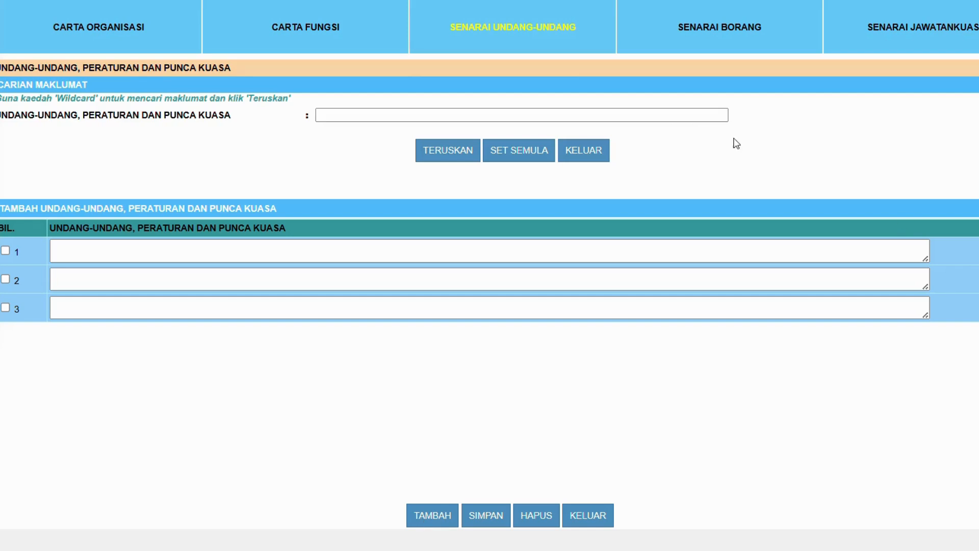
pyautogui.click(365, 259)
pyautogui.write('Per')
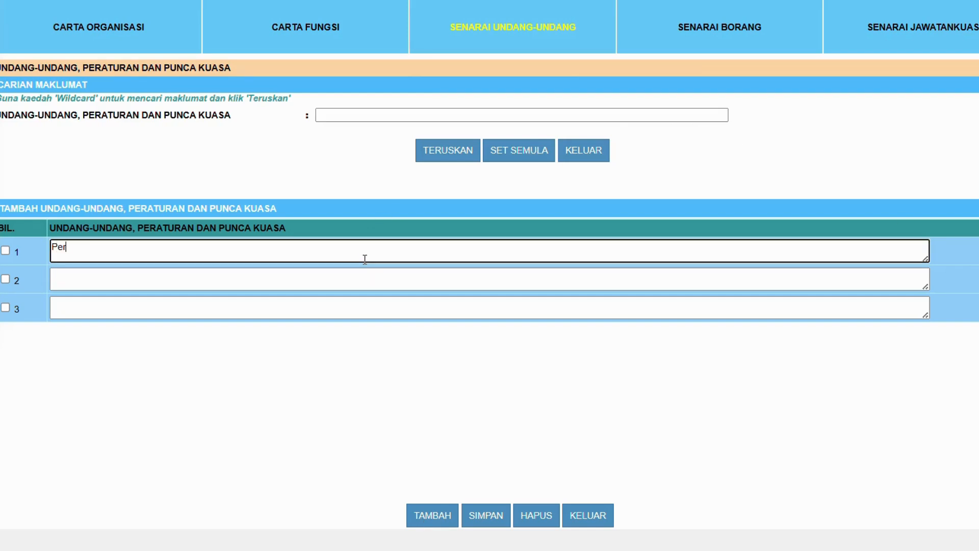
pyautogui.write('intah Am')
# Step: Enter "Arahan Perbendaharaan" as the second law entry and save the records
pyautogui.click(94, 284)
pyautogui.write('A')
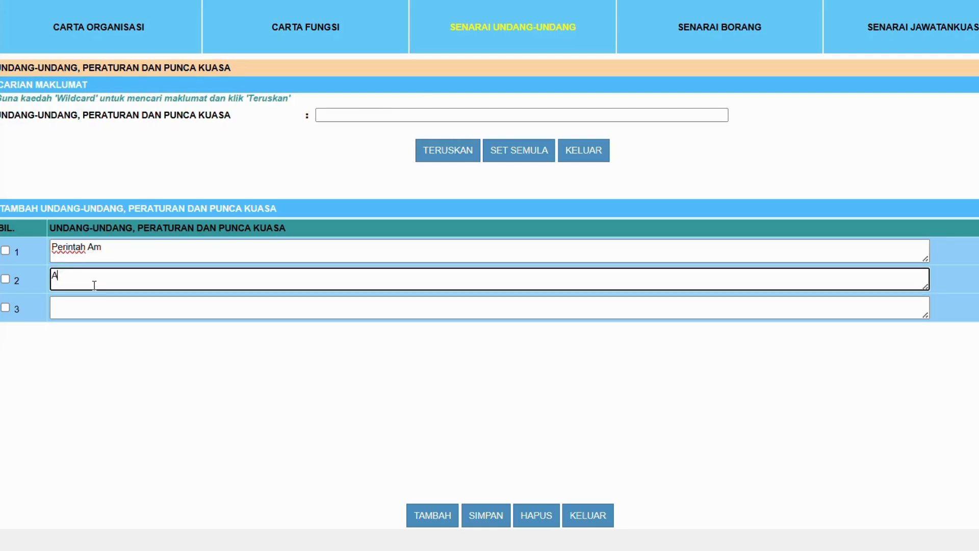
pyautogui.write('rahan Perbendaharaan')
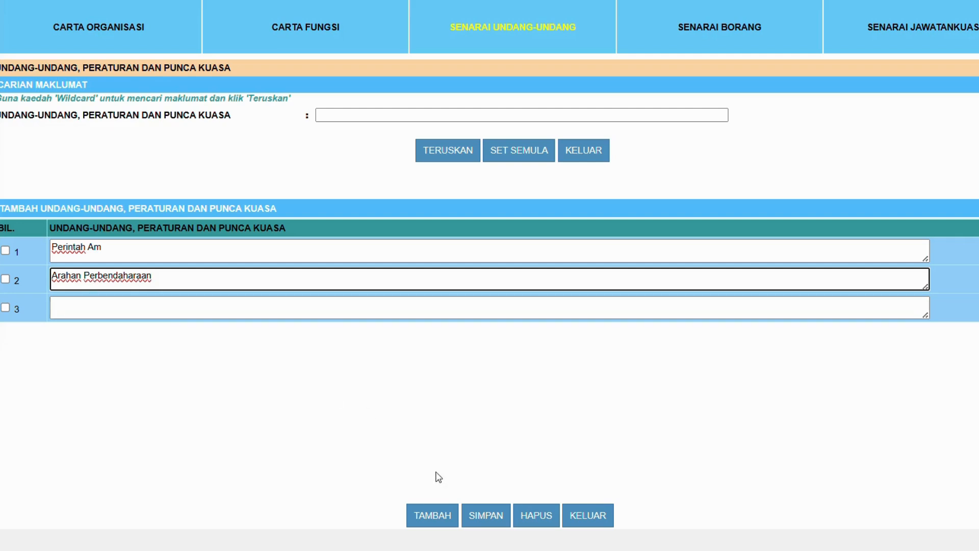
pyautogui.click(498, 519)
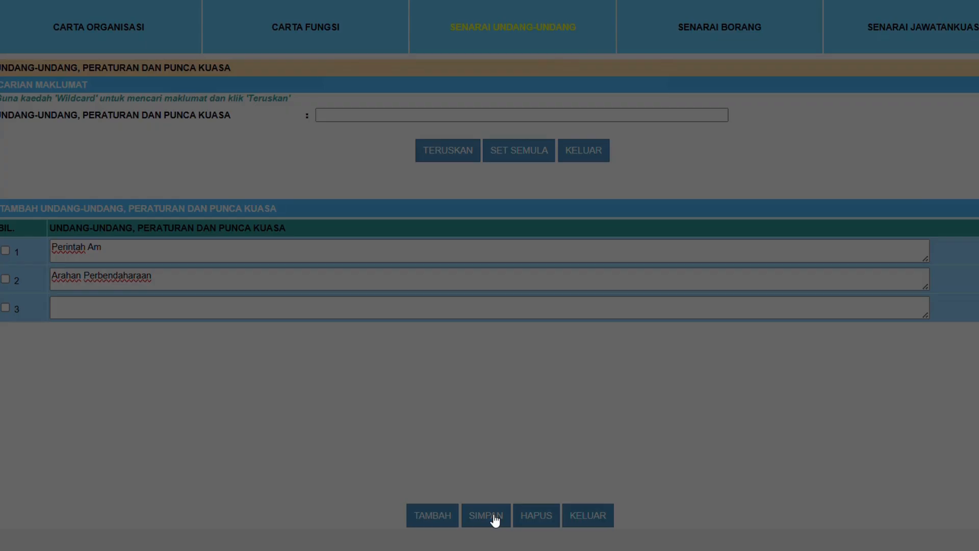
pyautogui.click(582, 77)
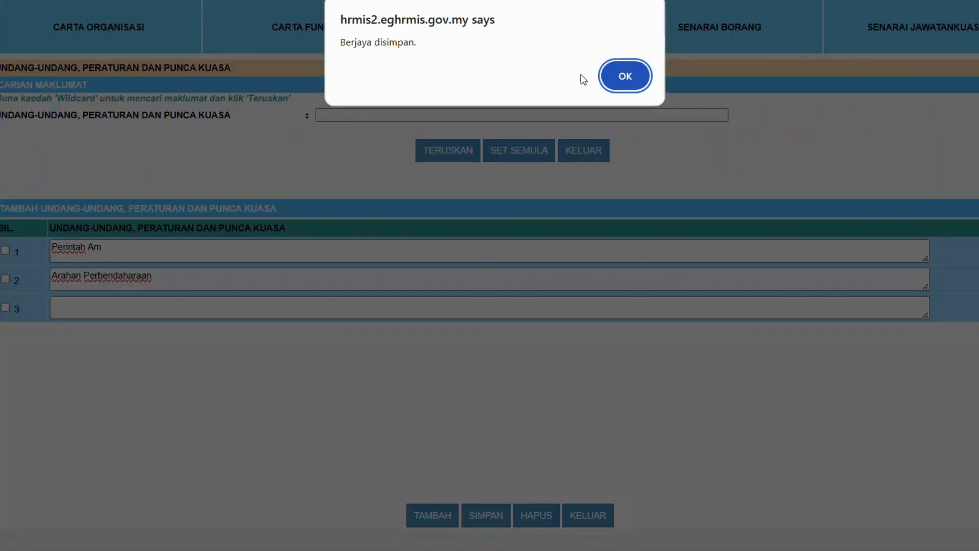
pyautogui.click(633, 76)
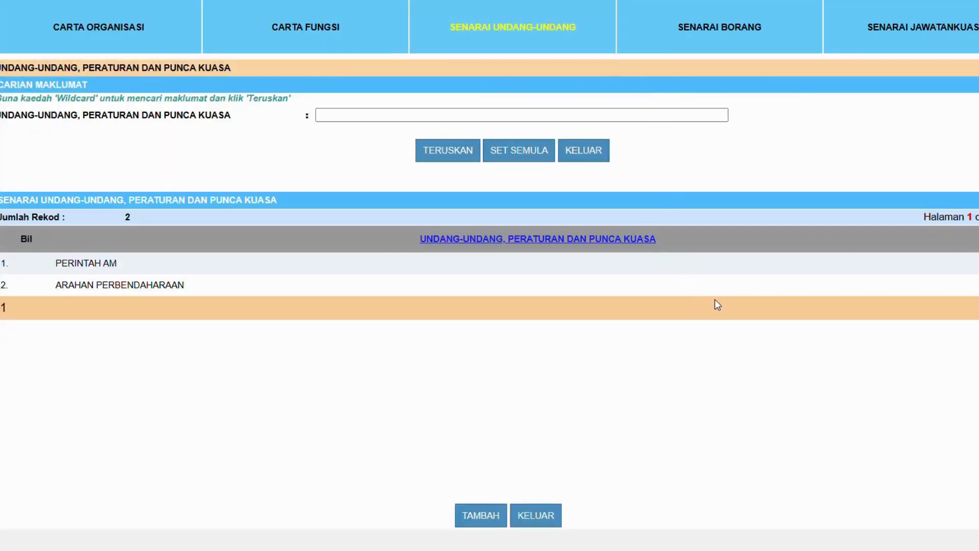
# Step: Add blank rows to the forms list (Senarai Borang) and name the first form "Borang Aduan Kerosakan Peralatan ICT"
pyautogui.click(734, 32)
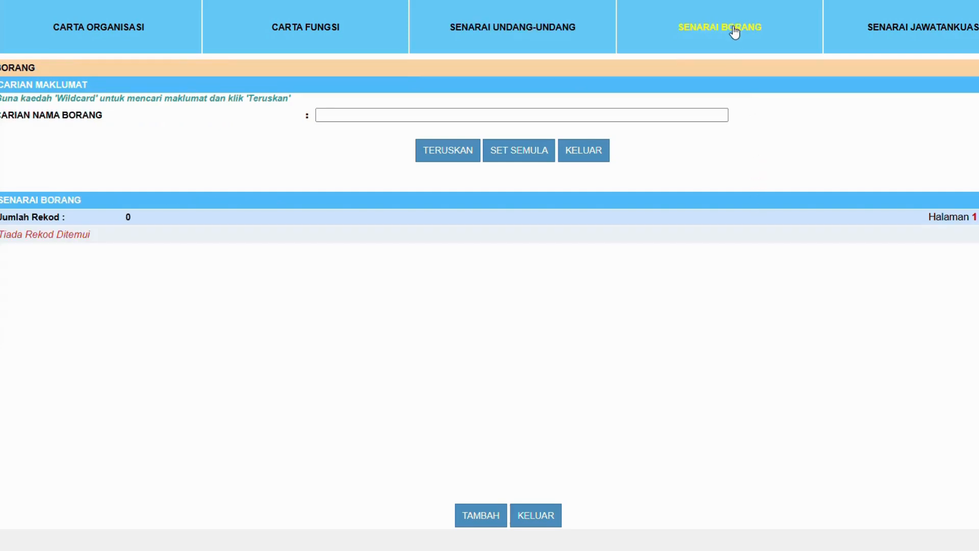
pyautogui.click(482, 514)
pyautogui.click(434, 515)
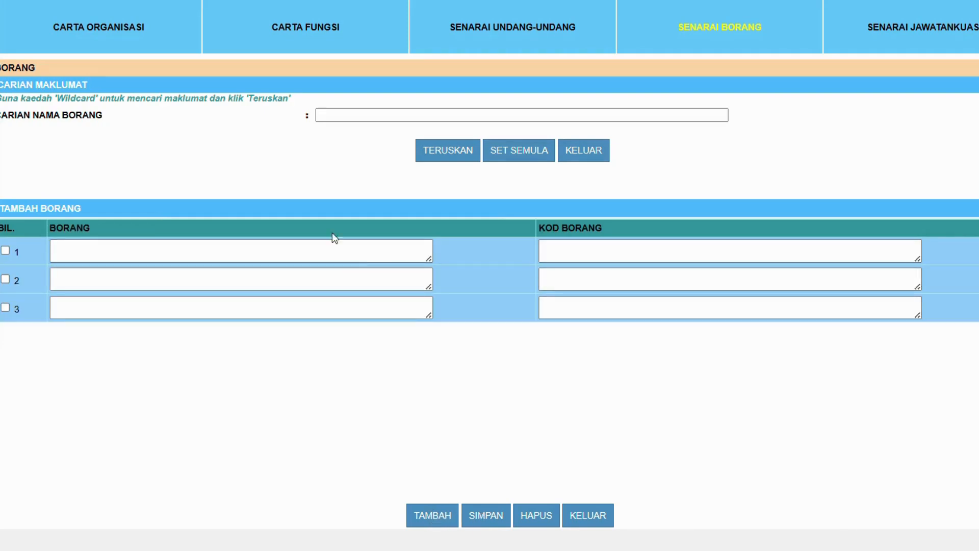
pyautogui.click(208, 256)
pyautogui.write('Borang')
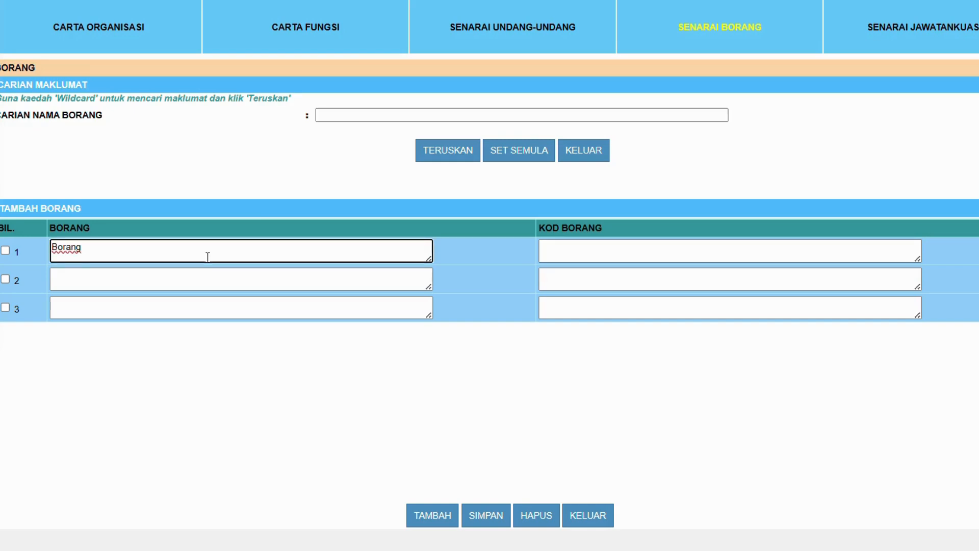
pyautogui.write(' Aduan Kerosakan P')
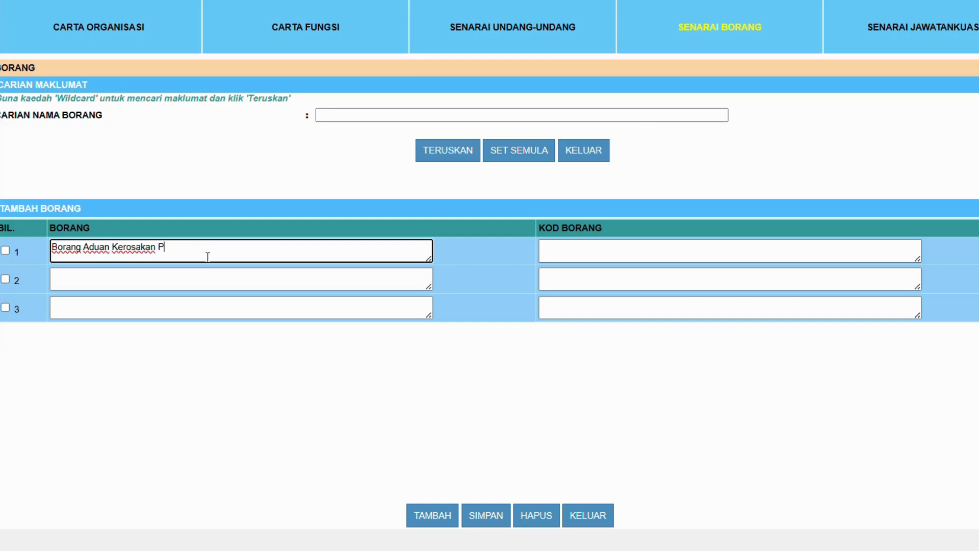
pyautogui.write('eralatan ICT')
# Step: Set the form's code to B01 and save the form record
pyautogui.click(572, 243)
pyautogui.write('B01')
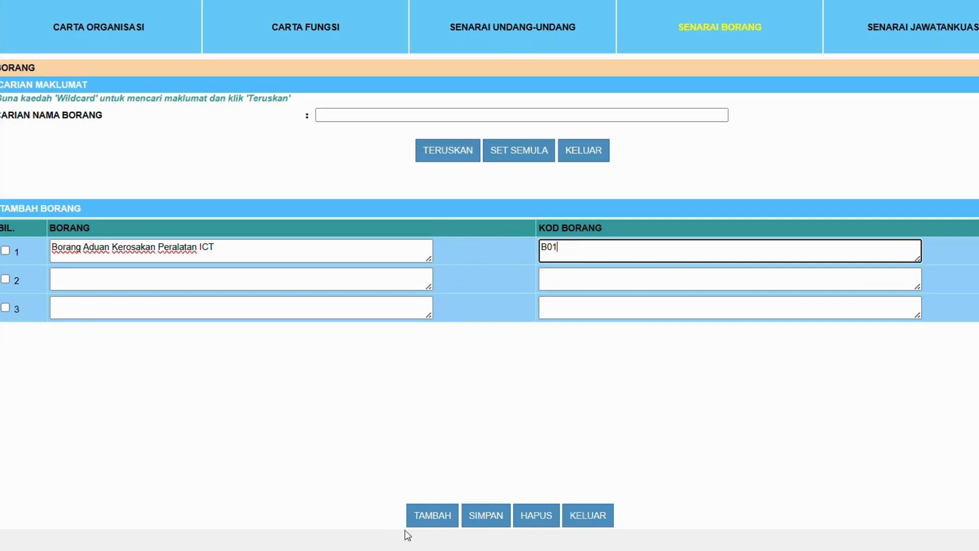
pyautogui.click(489, 518)
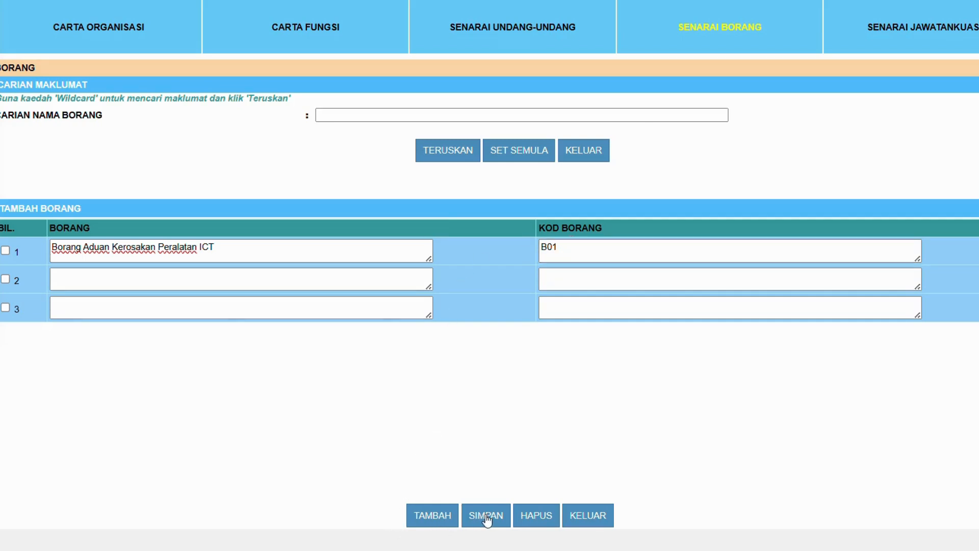
pyautogui.click(563, 77)
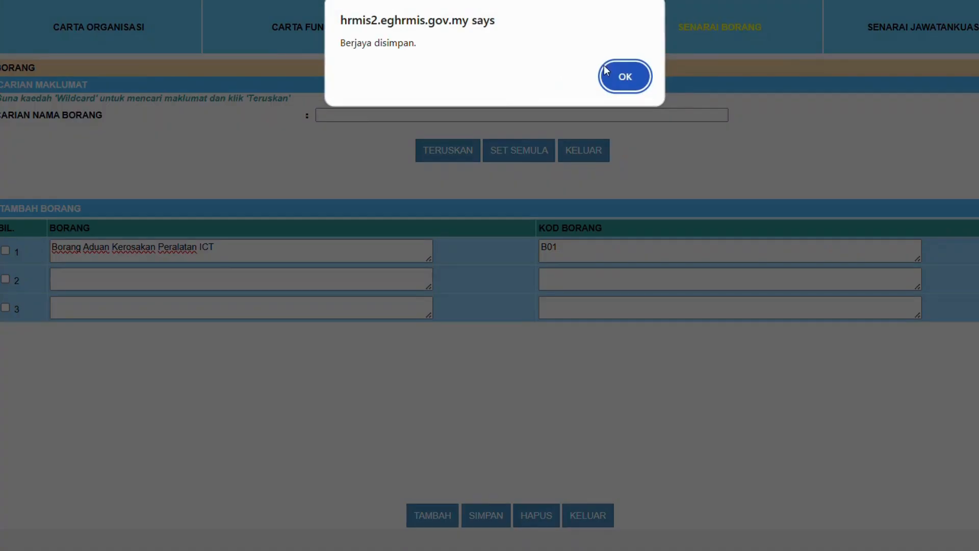
pyautogui.click(627, 75)
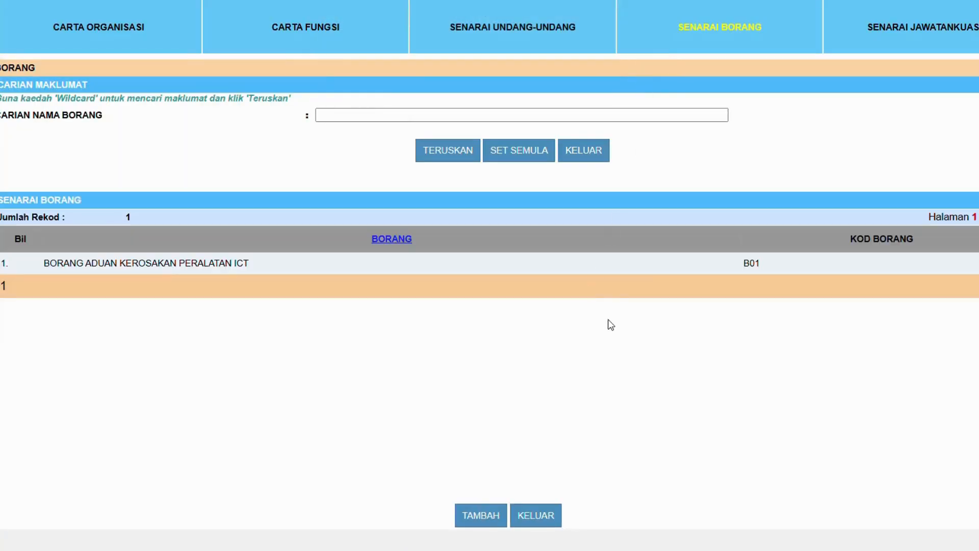
# Step: Add blank rows to the committee list (Senarai Jawatankuasa) and enter "JK Laman Web" as the first committee name
pyautogui.click(910, 33)
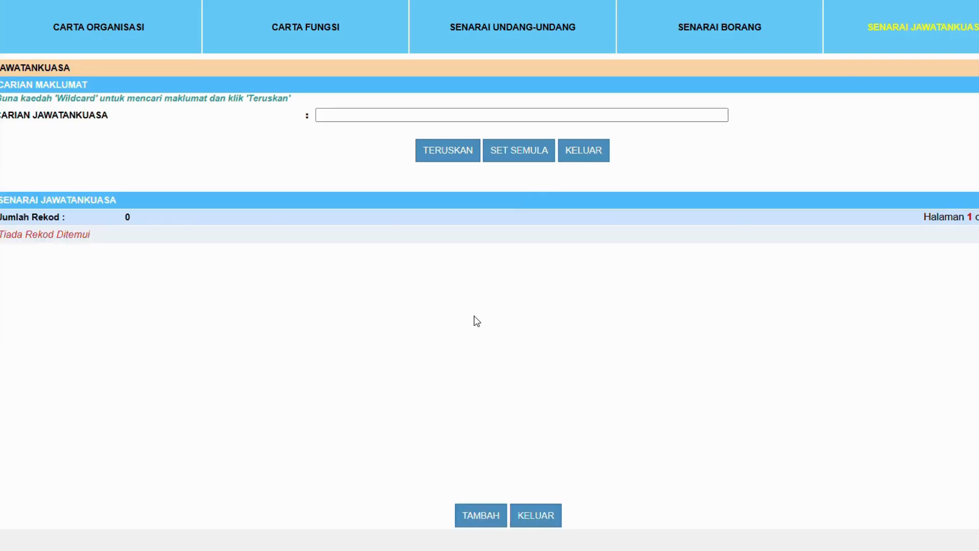
pyautogui.click(476, 525)
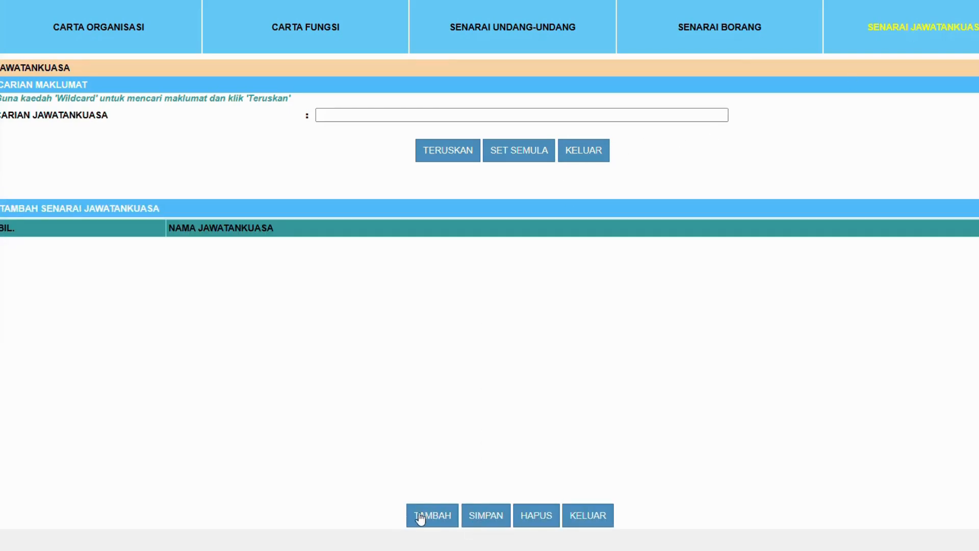
pyautogui.click(249, 247)
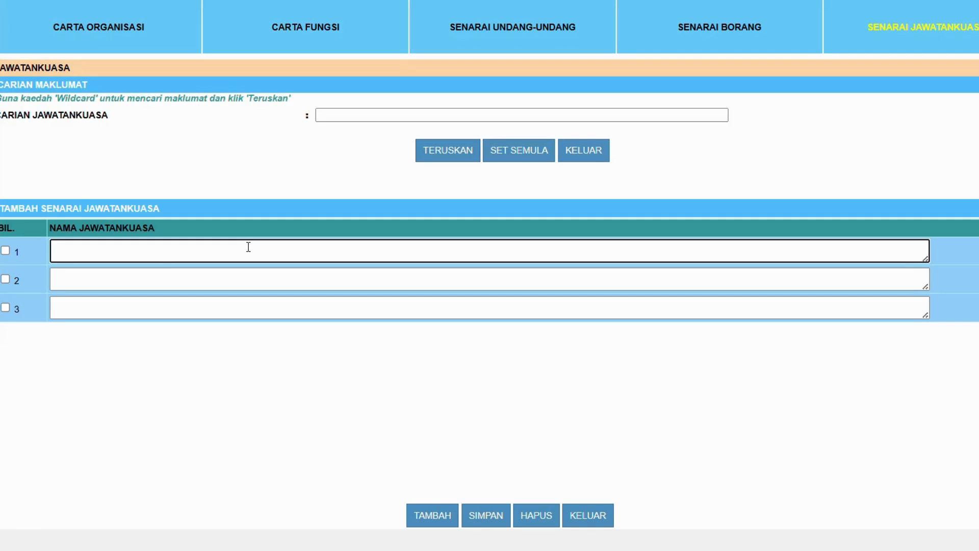
pyautogui.write('JK Laman Web')
# Step: Save the new committee record and exit the myPortfolio component maintenance page
pyautogui.click(485, 521)
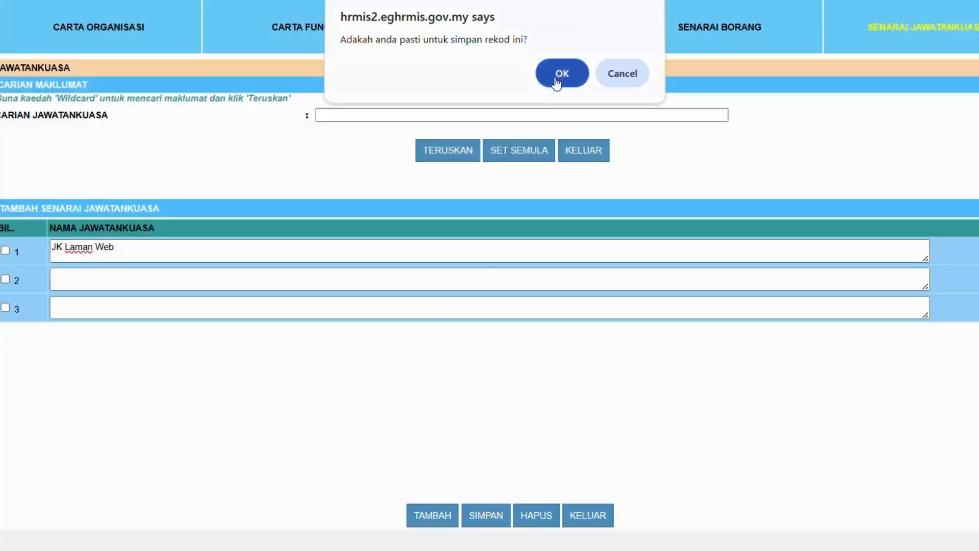
pyautogui.click(557, 77)
pyautogui.click(623, 75)
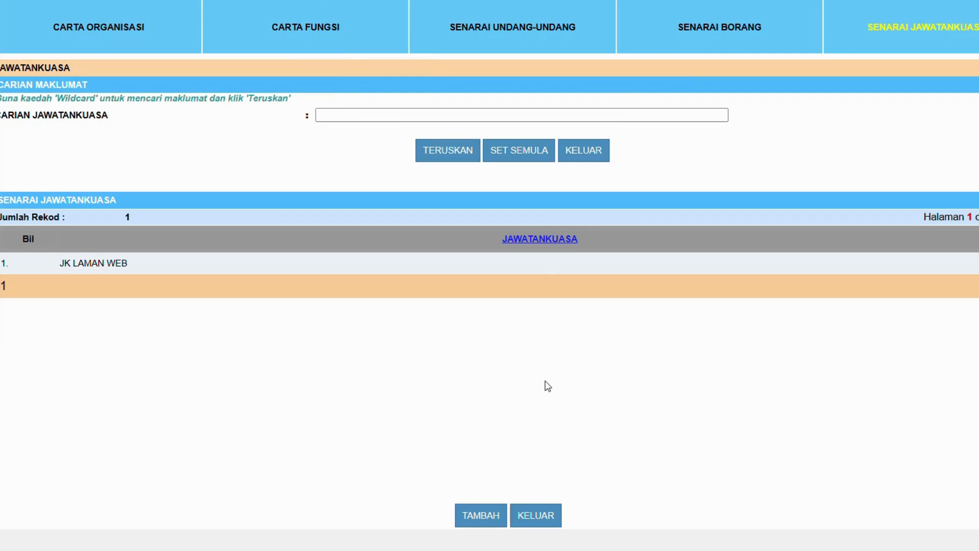
pyautogui.click(543, 514)
pyautogui.click(566, 74)
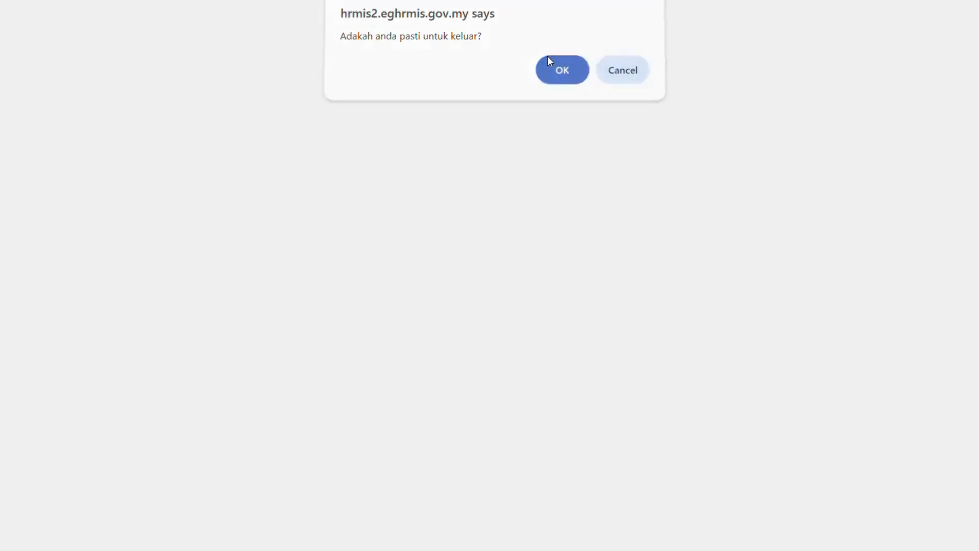